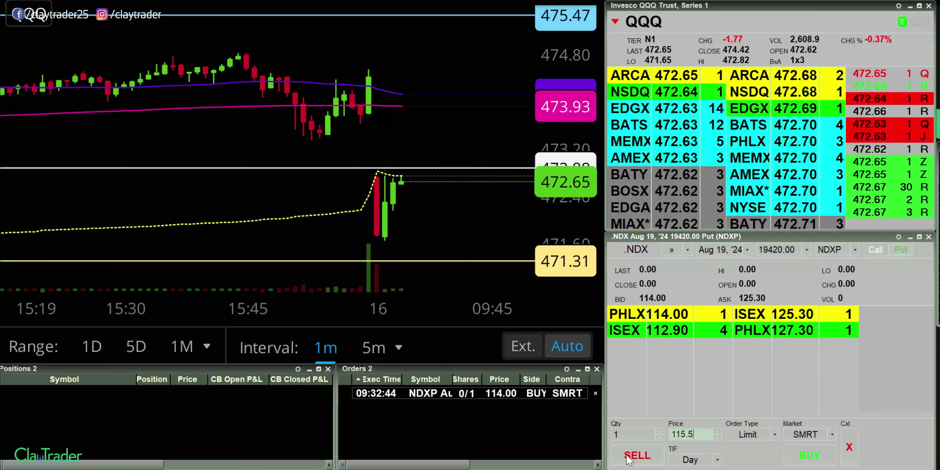
Replace the pending 114.00 order with a limit buy for one NDX 19420 put at 113, and enter 115 as the ticket price.
click(595, 394)
double_click(687, 434)
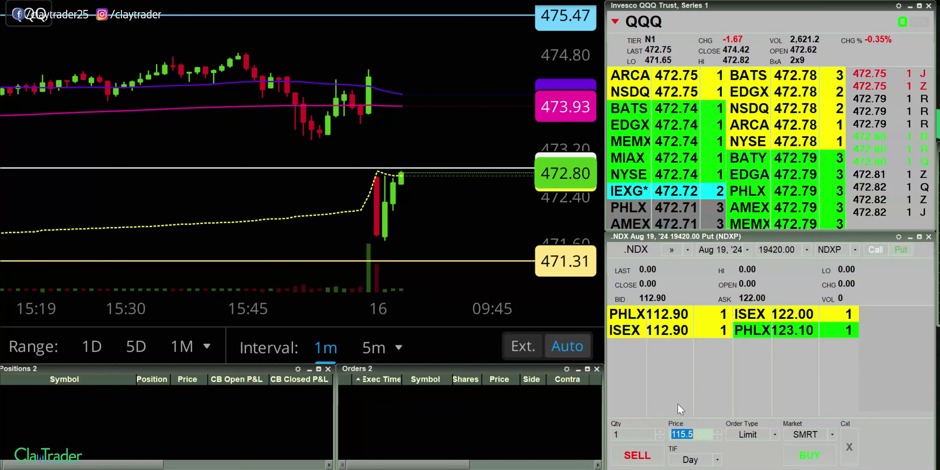
text(113)
key(Return)
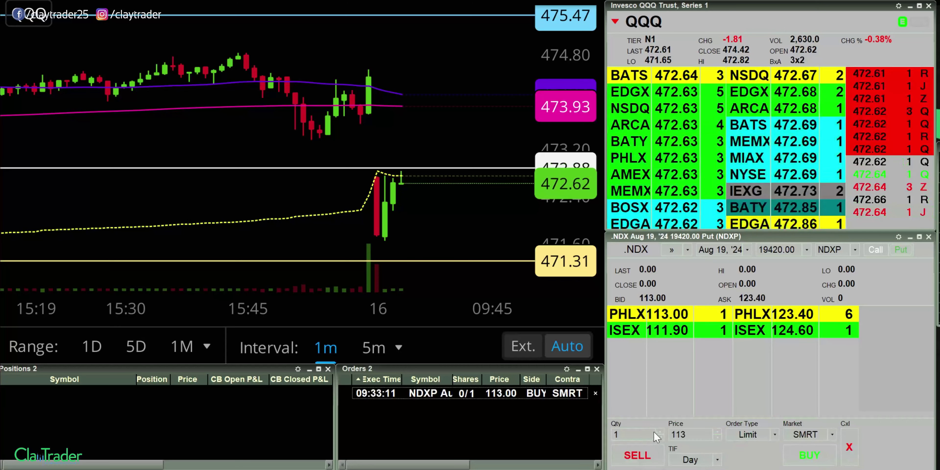
double_click(686, 434)
text(115)
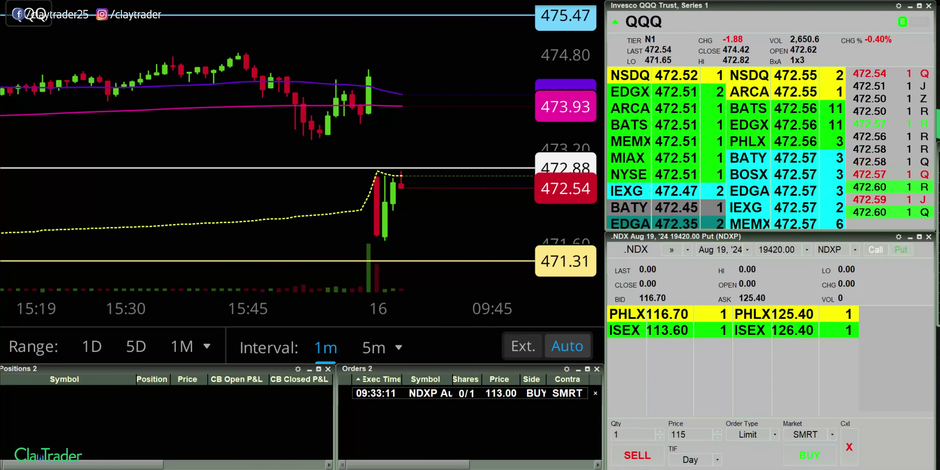
mouse_move(712, 297)
mouse_down()
mouse_move(624, 314)
mouse_move(710, 298)
mouse_up()
mouse_move(687, 349)
mouse_down()
mouse_move(657, 405)
mouse_move(521, 431)
mouse_move(507, 406)
mouse_move(509, 418)
mouse_move(555, 407)
mouse_up()
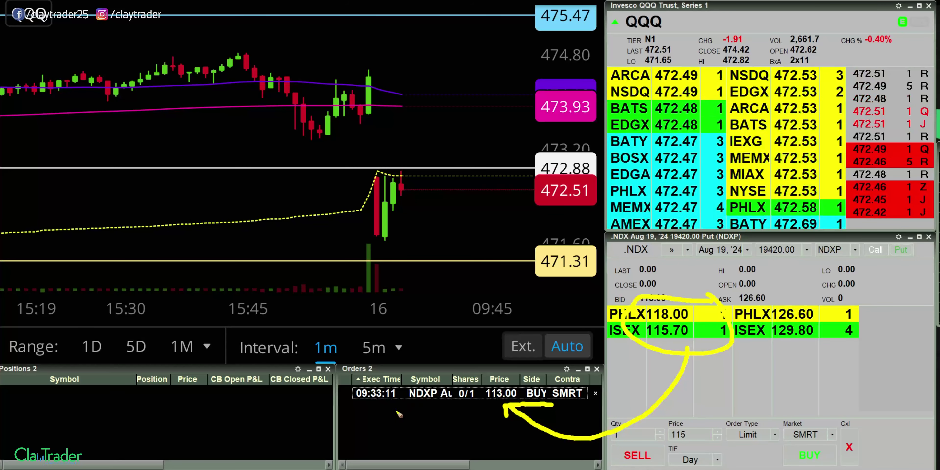
drag(407, 407, 392, 405)
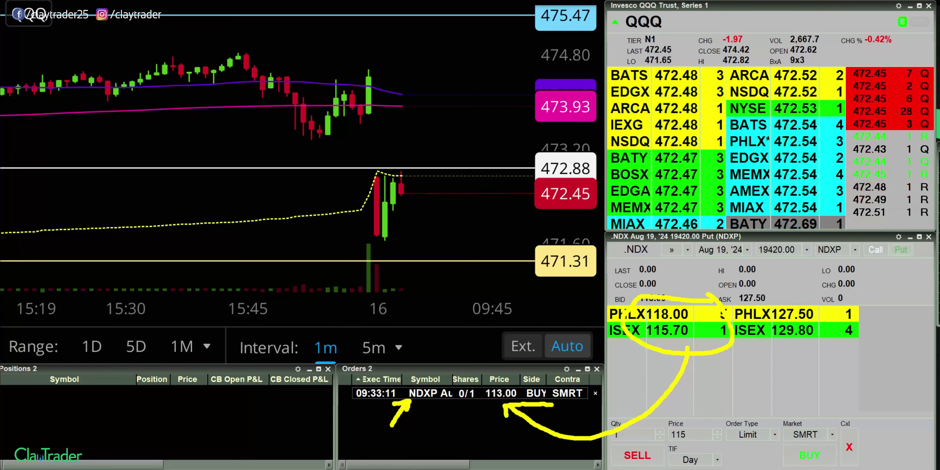
key(Escape)
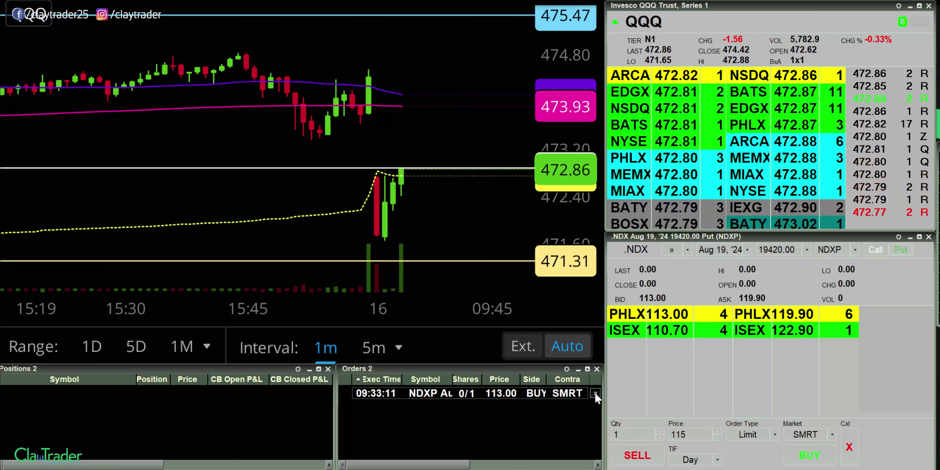
Cancel the pending 113.00 buy order for the NDX 19420 put.
click(595, 393)
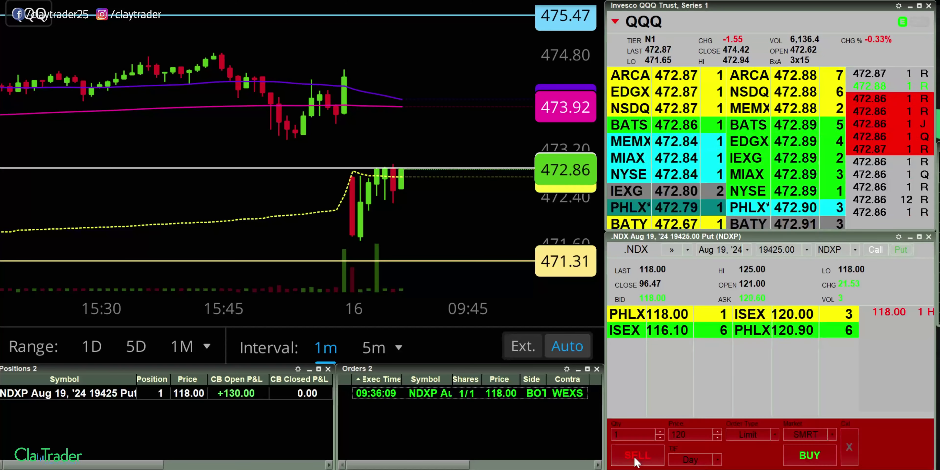
Sell the held NDX 19425 put with a limit order at 120, and enter 117 as the ticket price.
click(637, 455)
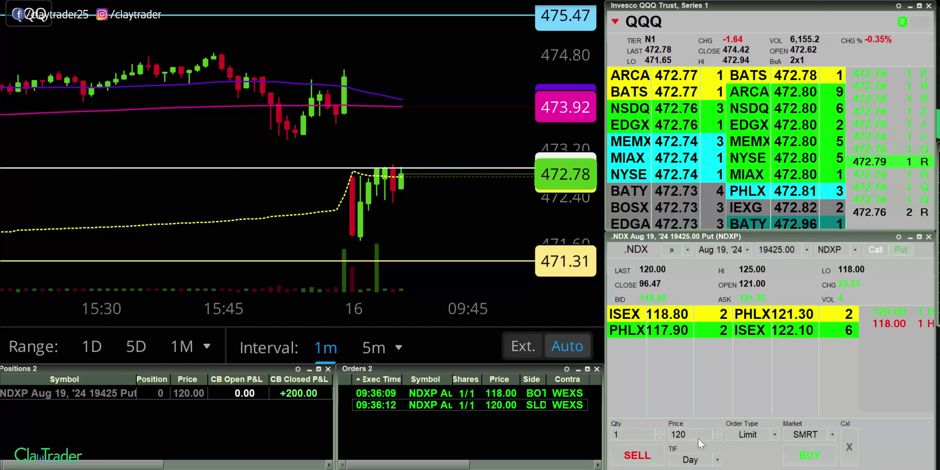
click(686, 435)
text(11)
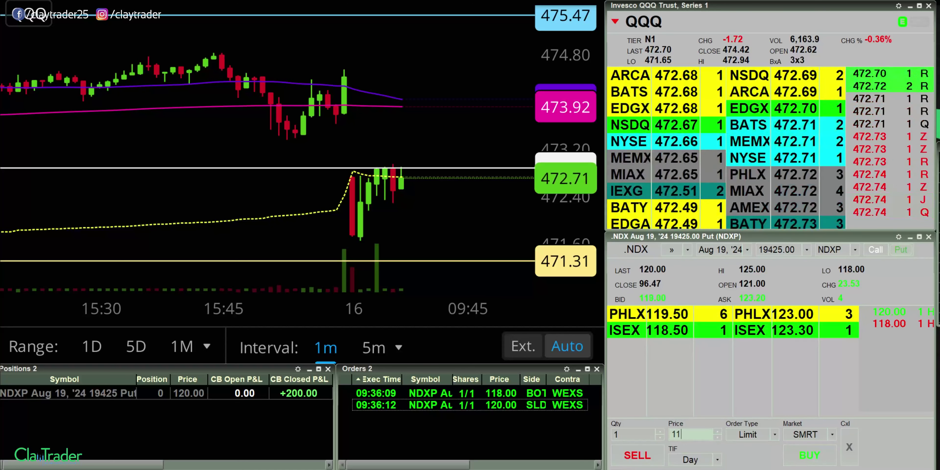
text(7)
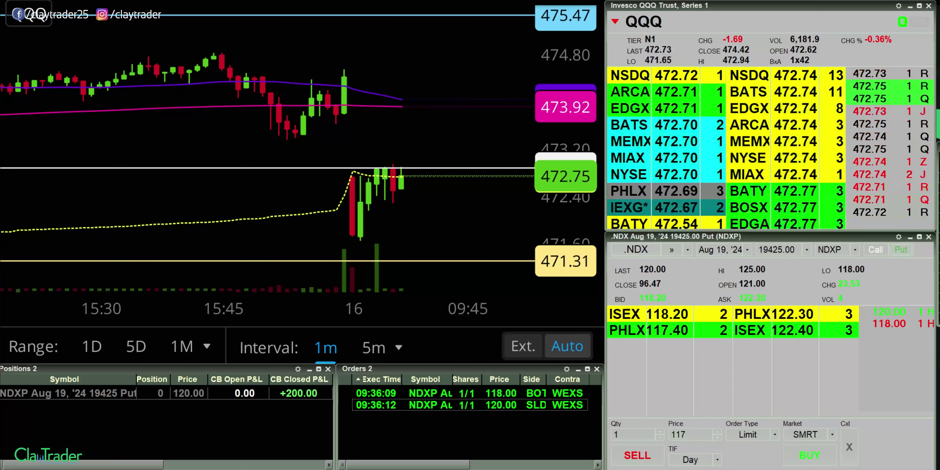
drag(340, 392, 351, 391)
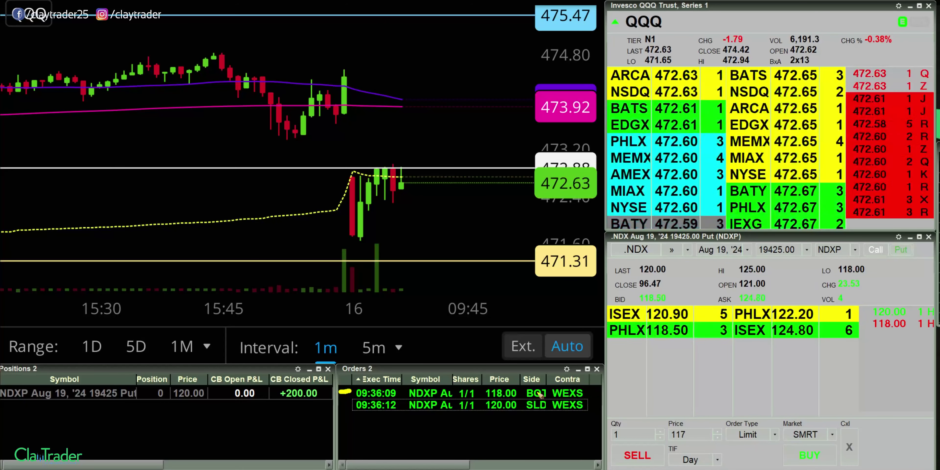
mouse_move(368, 435)
mouse_down()
mouse_move(397, 415)
mouse_move(390, 418)
mouse_up()
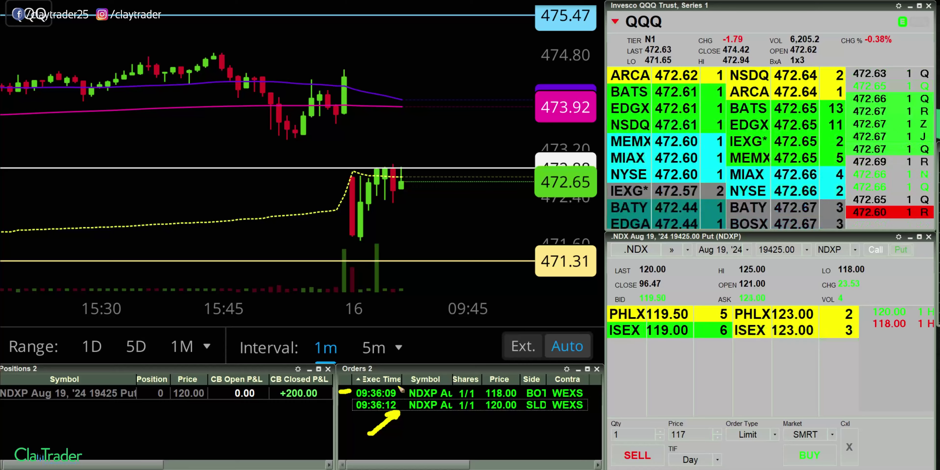
drag(398, 386, 389, 416)
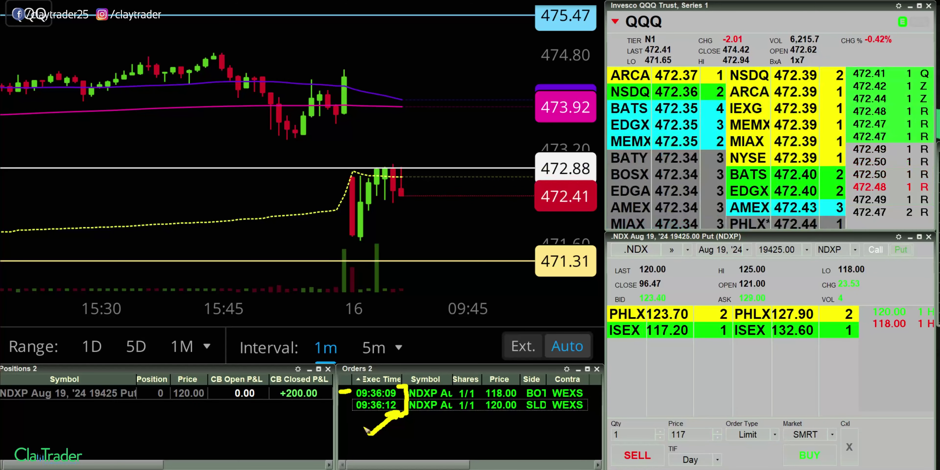
mouse_move(372, 436)
mouse_down()
mouse_move(304, 418)
mouse_move(318, 410)
mouse_move(297, 406)
mouse_up()
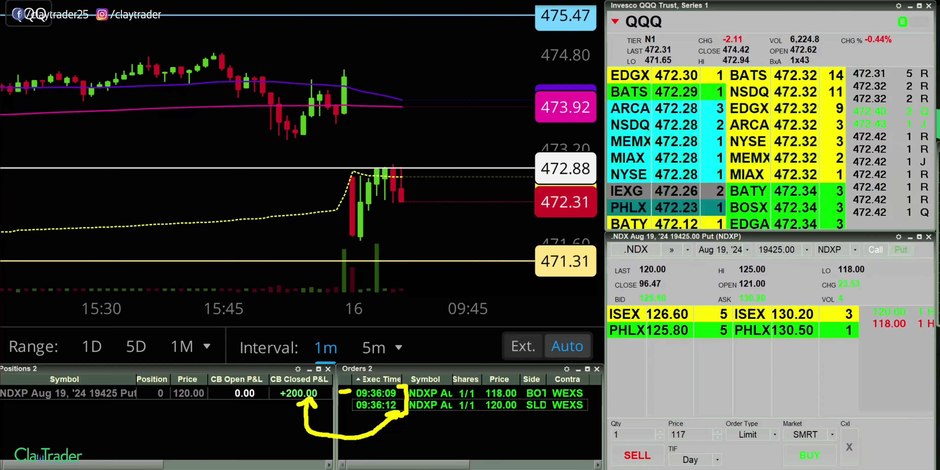
key(Escape)
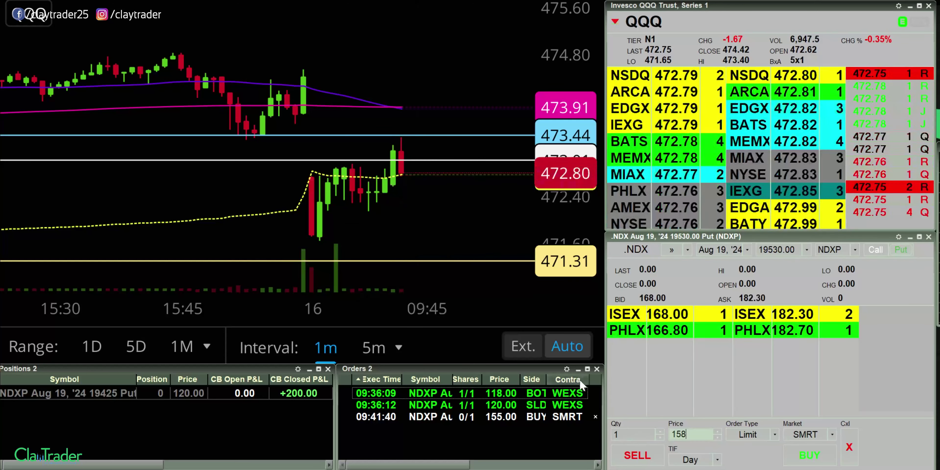
Cancel the pending 155.00 buy order and resubmit a limit buy for one NDX 19530 put at 155.
click(595, 416)
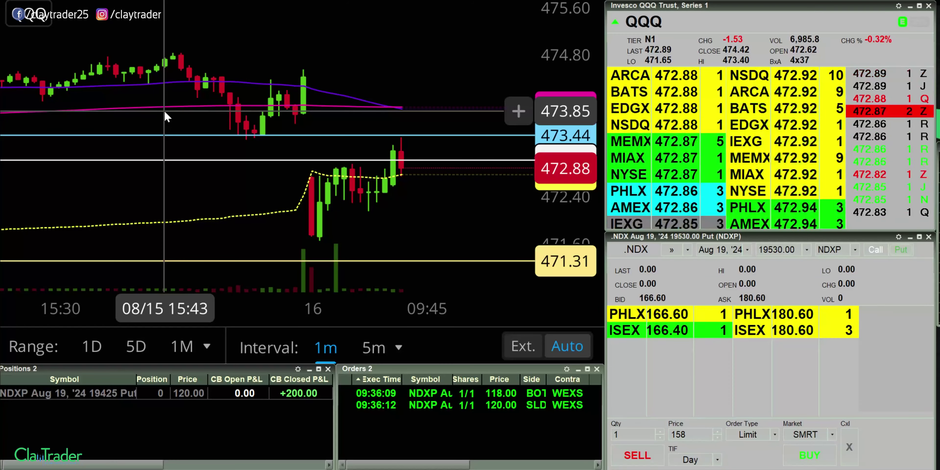
click(691, 434)
text(155)
key(Return)
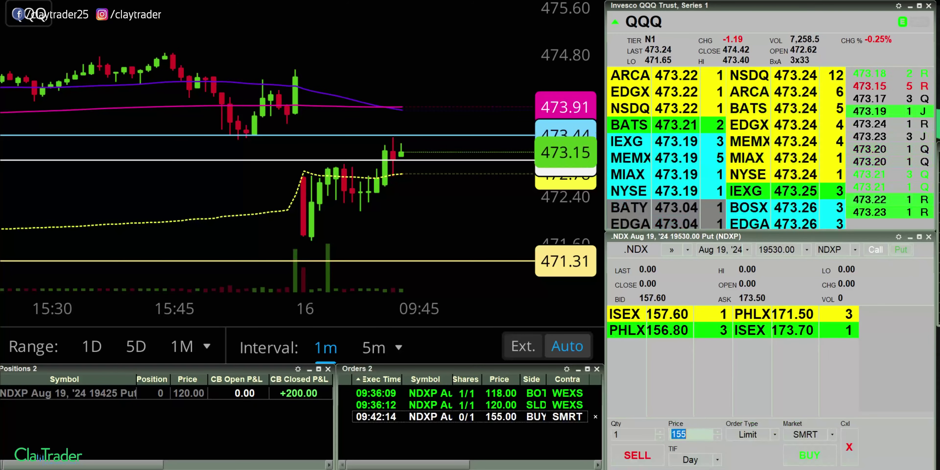
text(8)
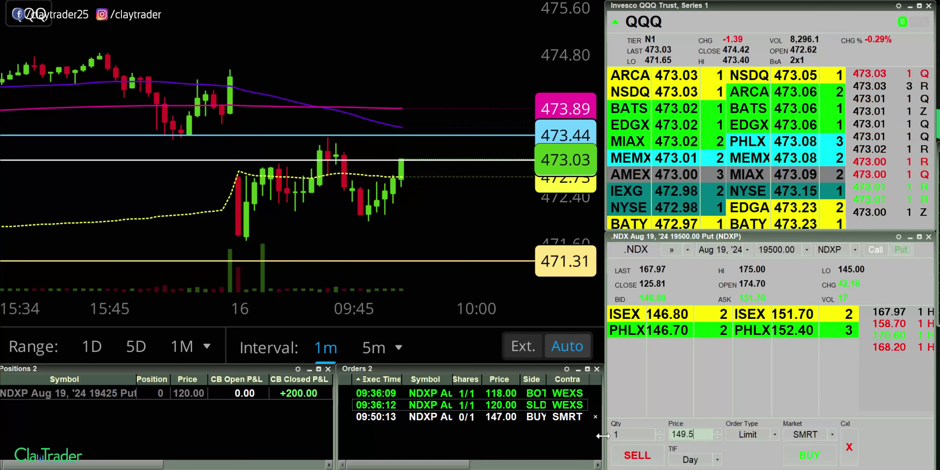
Replace the pending 147.00 order with a limit buy for one NDX 19500 put at 137, and enter 140 as the ticket price.
click(595, 417)
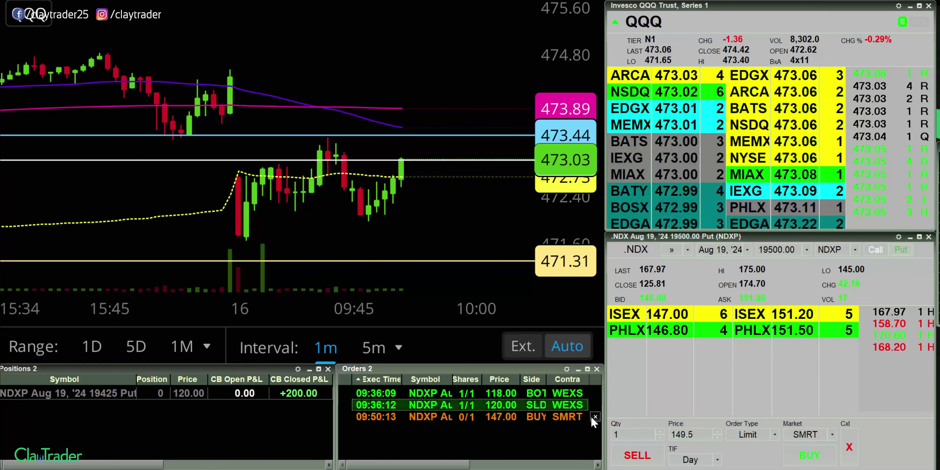
double_click(700, 434)
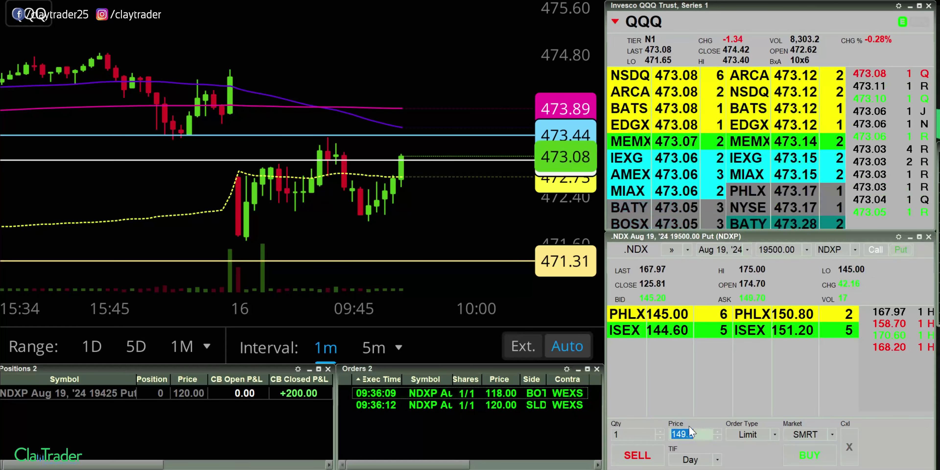
text(147)
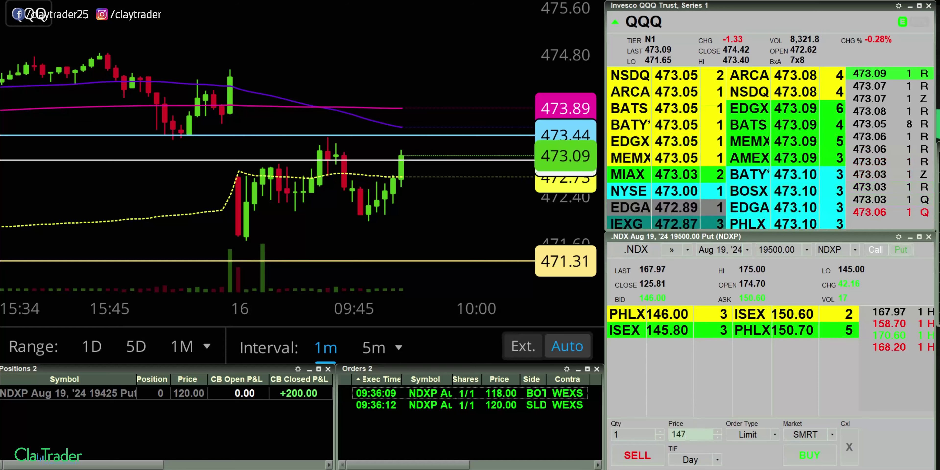
key(BackSpace)
key(BackSpace)
text(37)
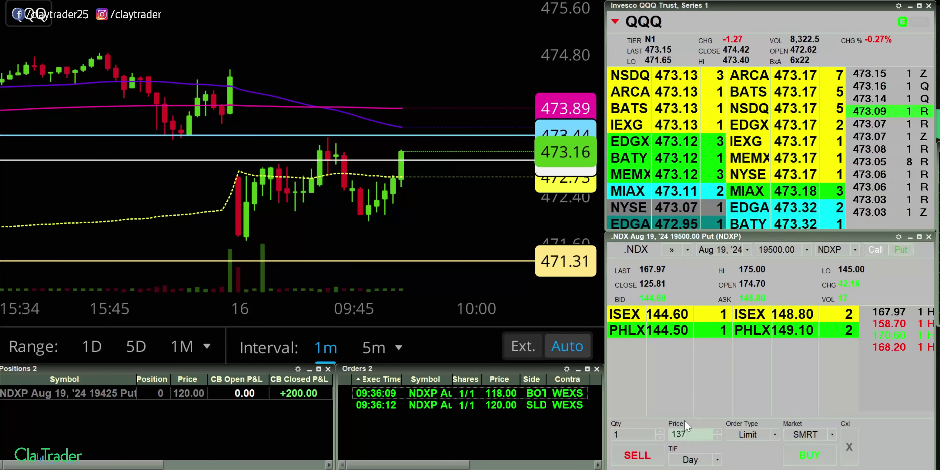
click(813, 460)
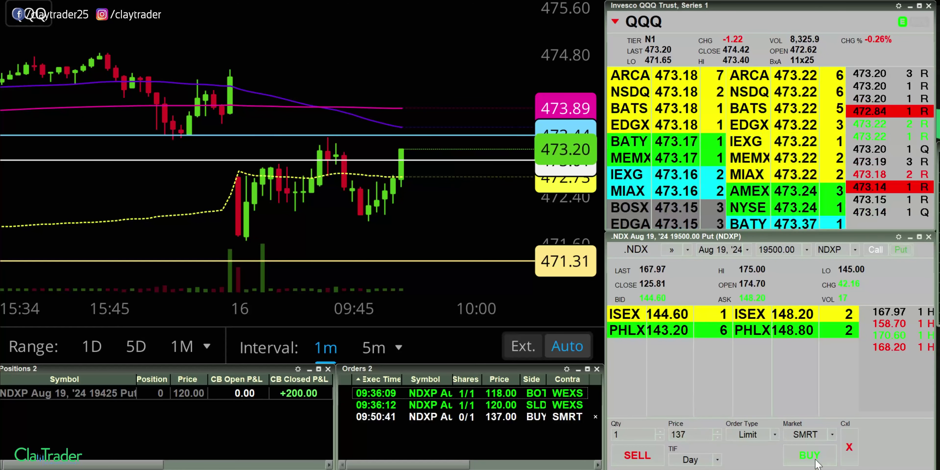
double_click(683, 430)
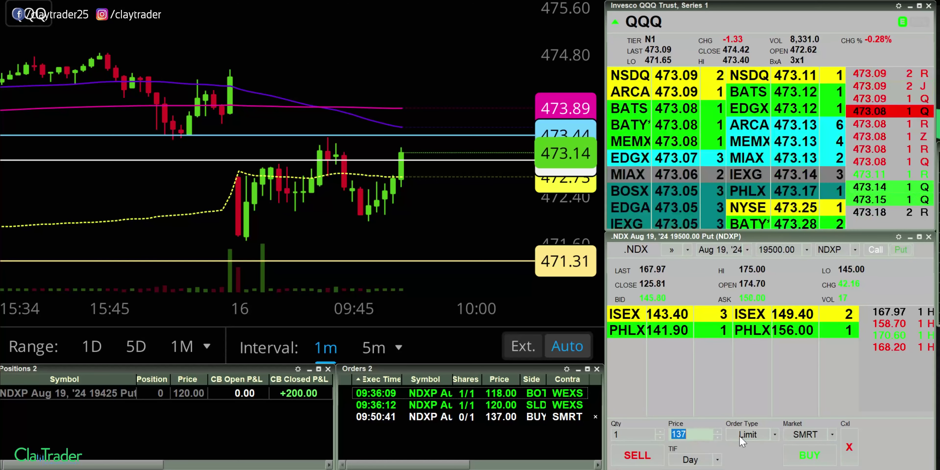
text(140)
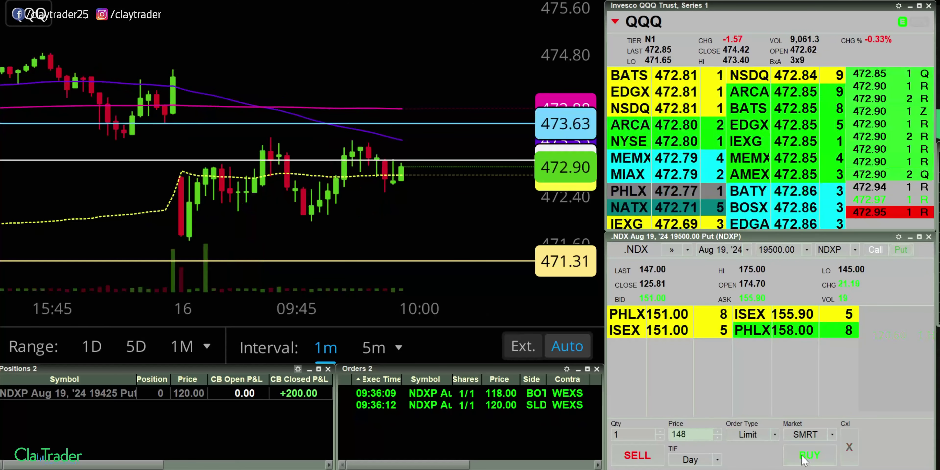
Submit a day limit order to buy one NDX 19500 put at 148.
click(804, 456)
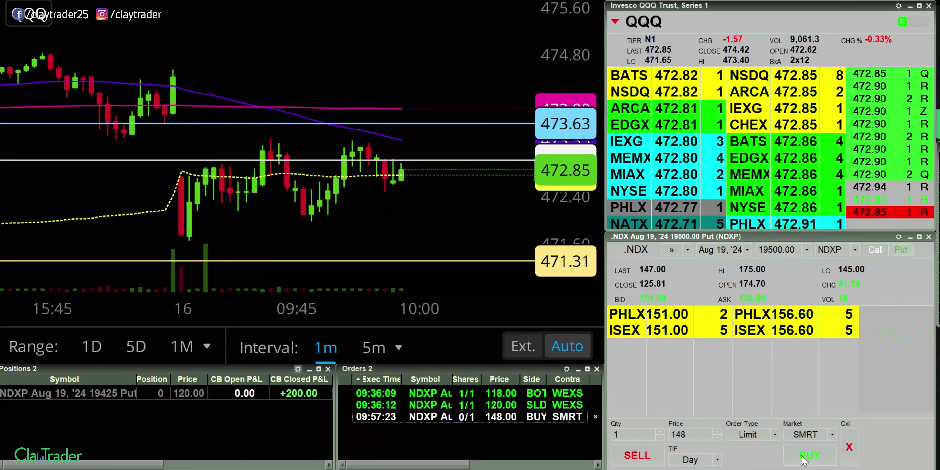
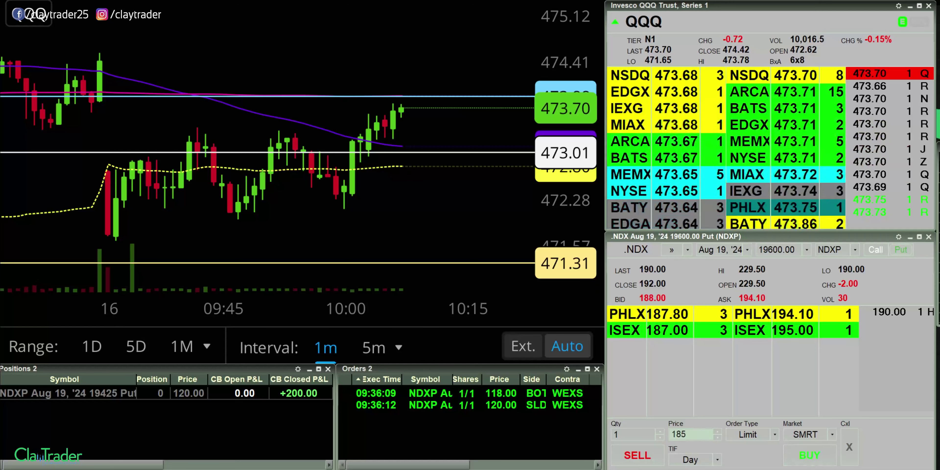
Submit a limit buy for one NDX 19600 put at 185, and enter 188.5 as the ticket price.
key(Return)
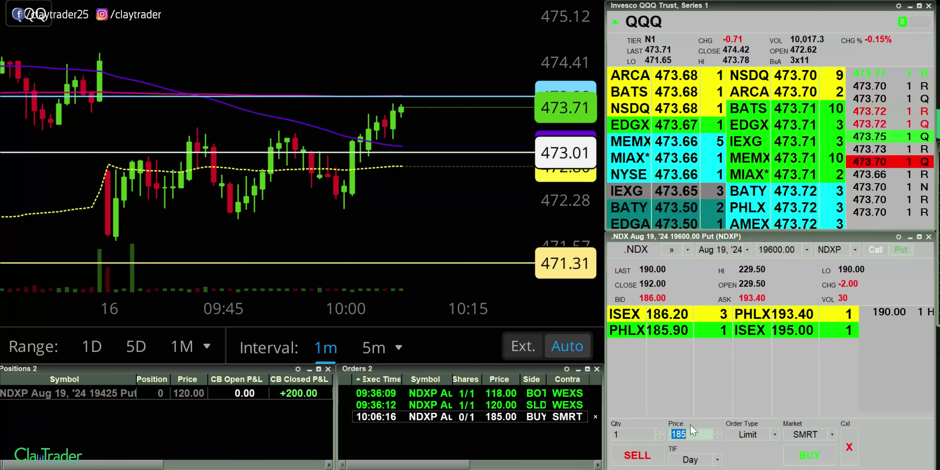
text(188.5)
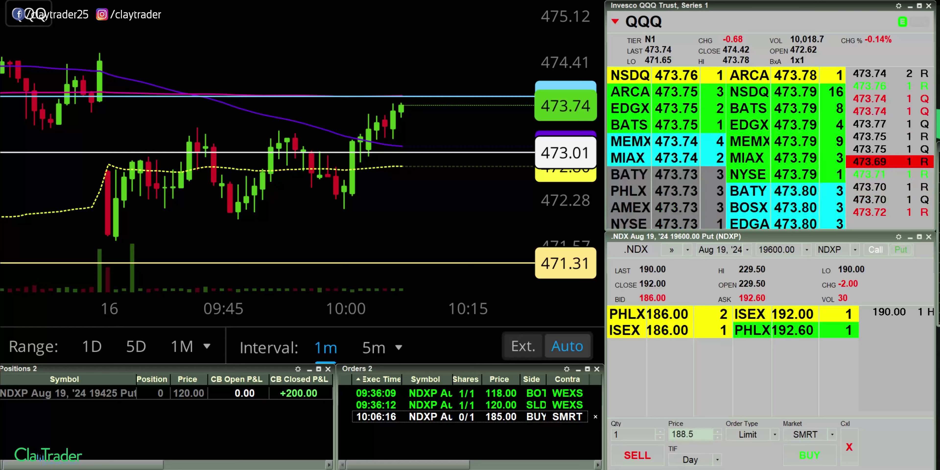
Cancel the pending 185.00 order and submit a limit buy for one NDX 19600 put at 177.
key(Return)
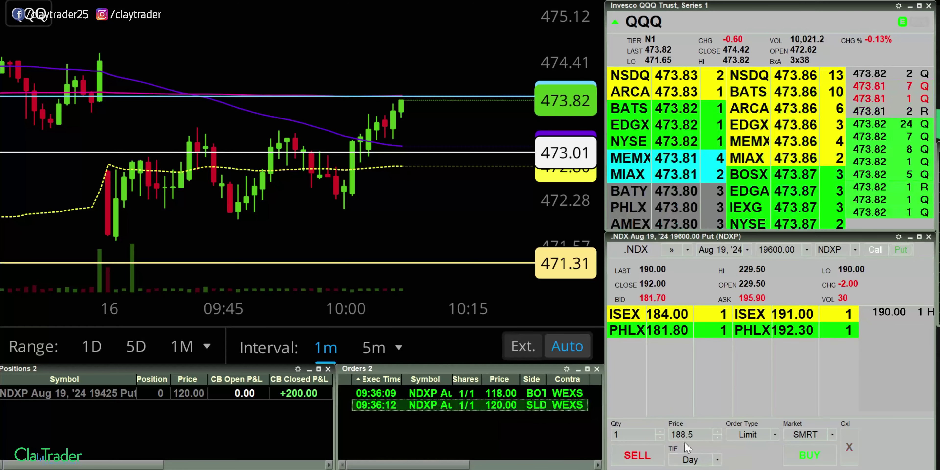
text(1)
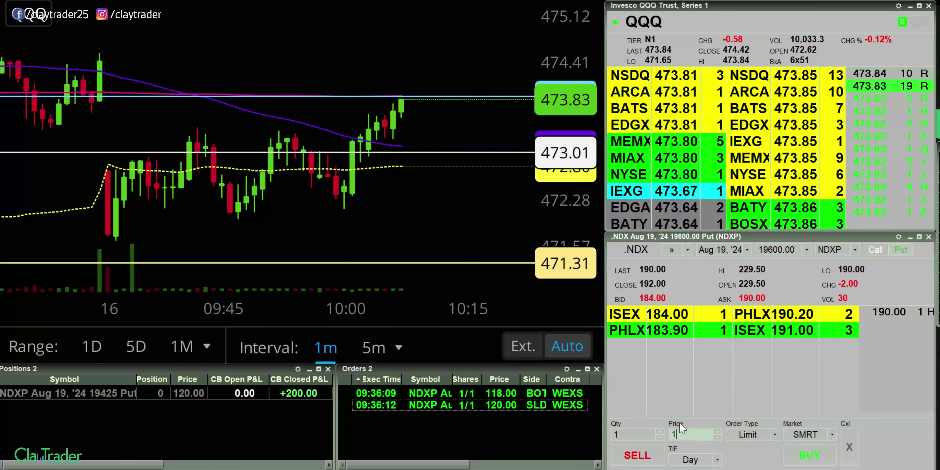
text(77)
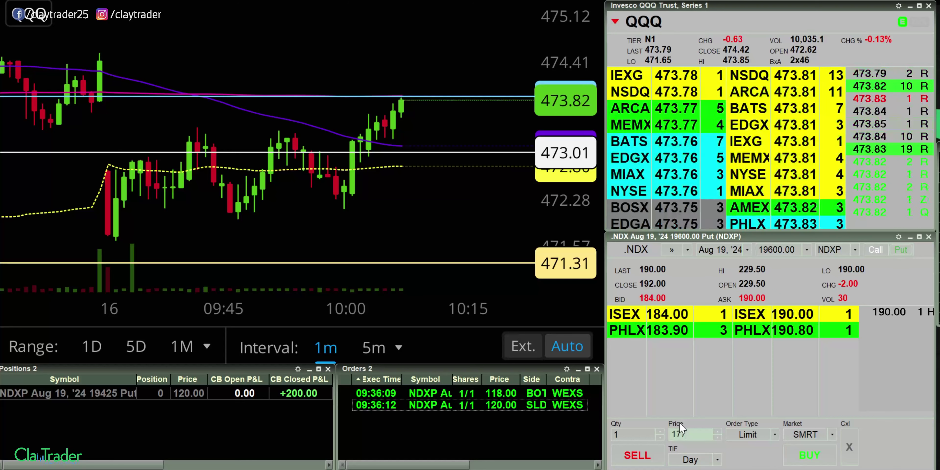
click(808, 461)
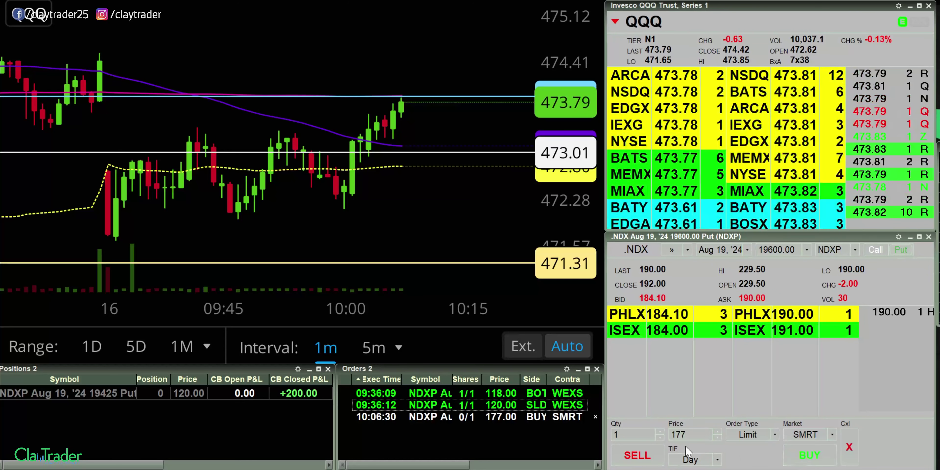
Enter 180.5 as the ticket price and cancel the pending 177.00 buy order for the NDX 19600 put.
text(180.5)
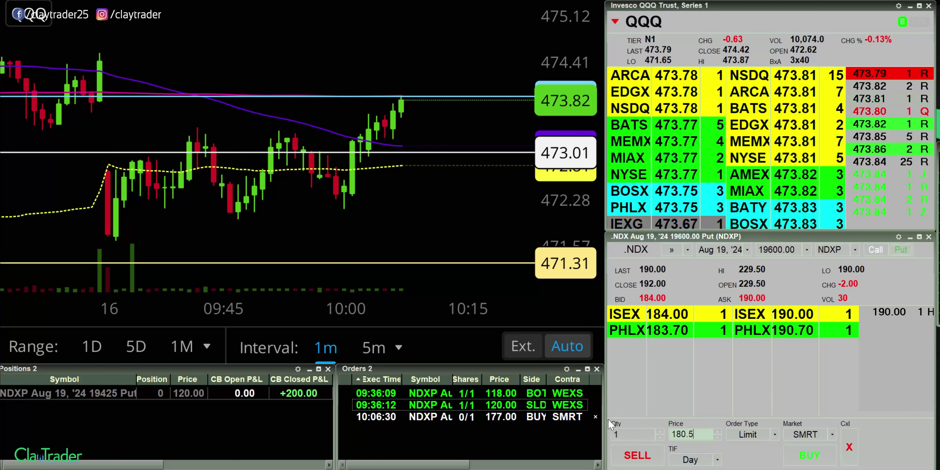
click(594, 416)
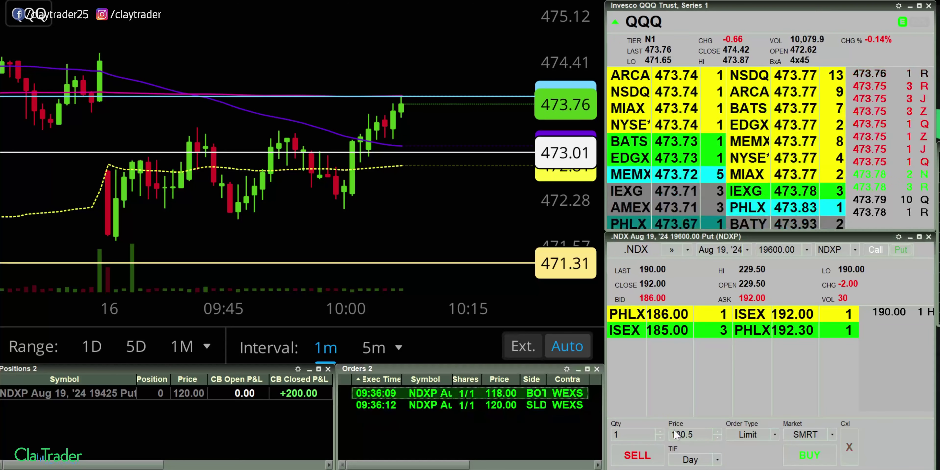
Submit a day limit order to buy one NDX 19600 put at 185, and cancel the pending order.
click(706, 433)
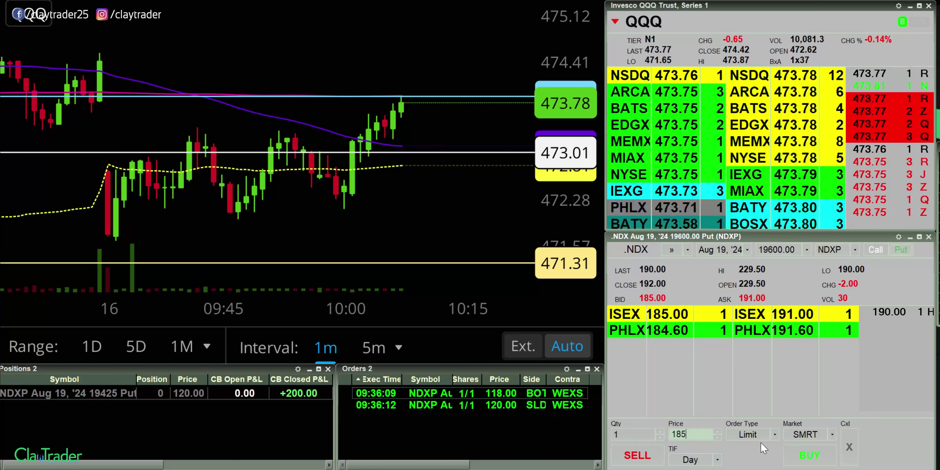
click(809, 454)
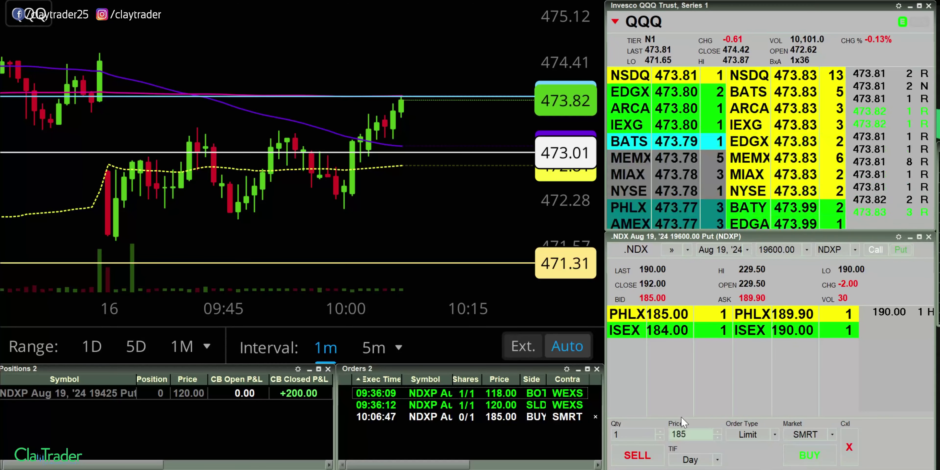
click(595, 416)
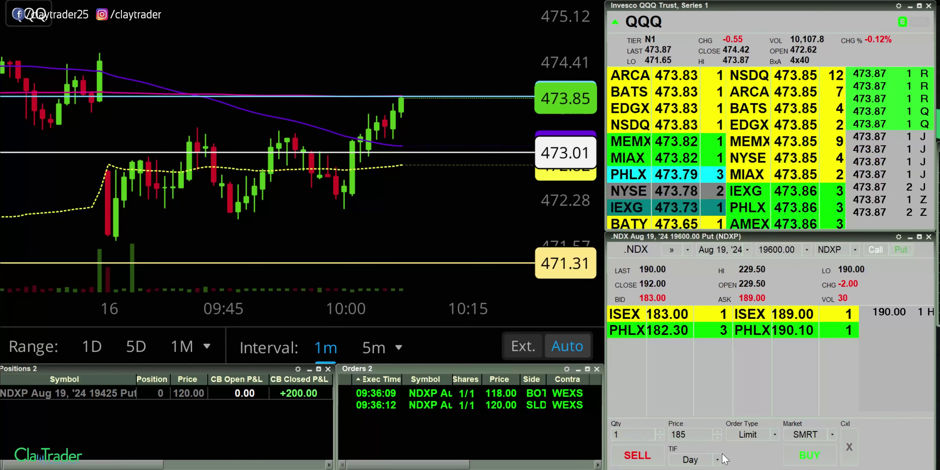
Submit a day limit order to buy one NDX 19600 put at 177.
double_click(684, 434)
text(1)
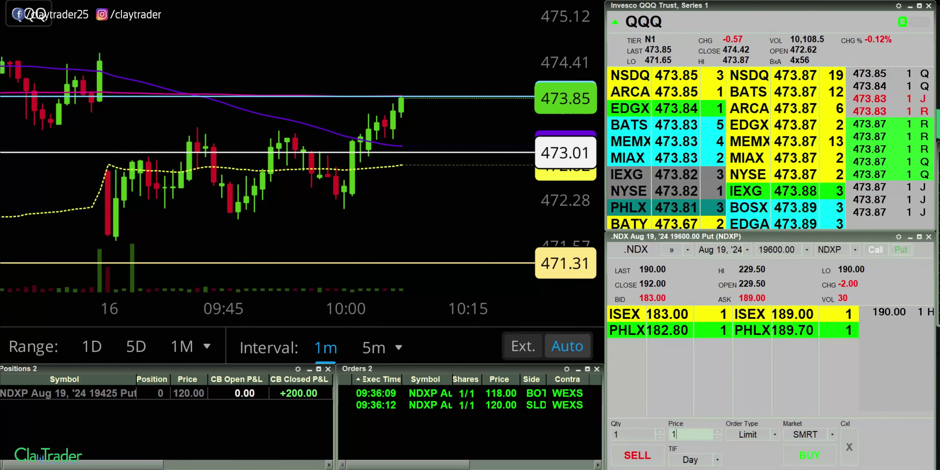
text(77)
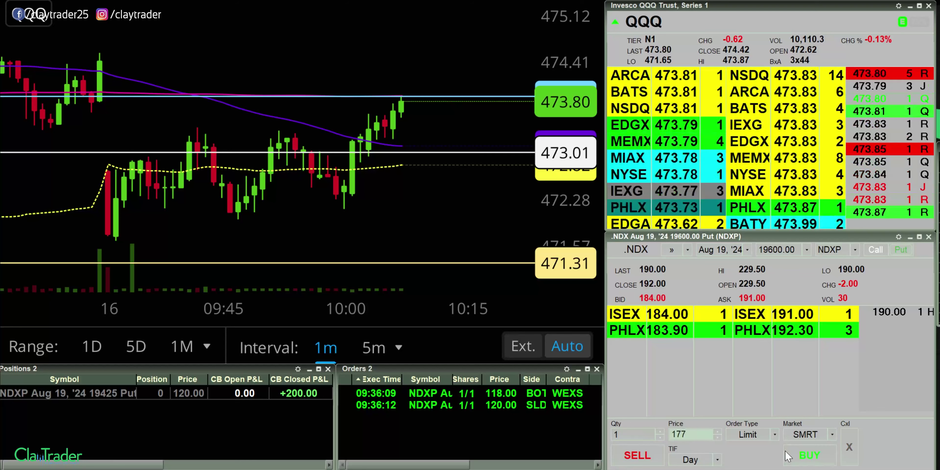
click(809, 455)
Set the ticket price to 180.5 and submit a day limit order to sell one NDX 19600 put.
double_click(685, 434)
text(1)
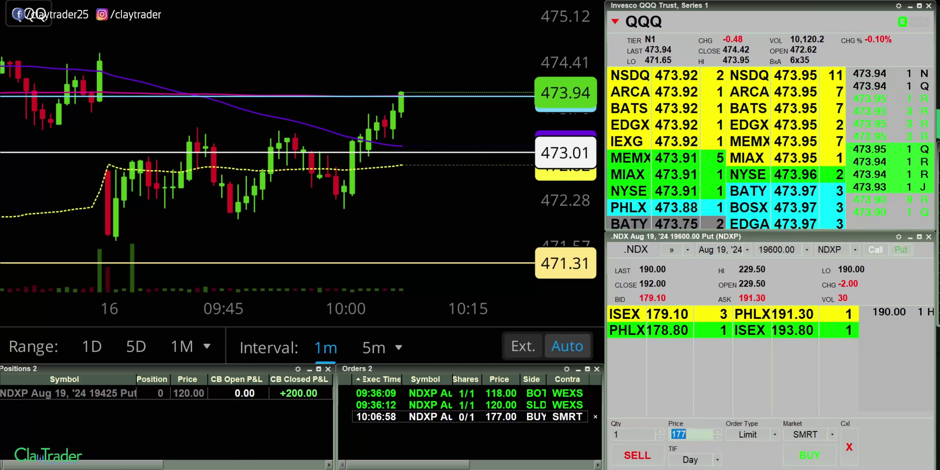
text(80.5)
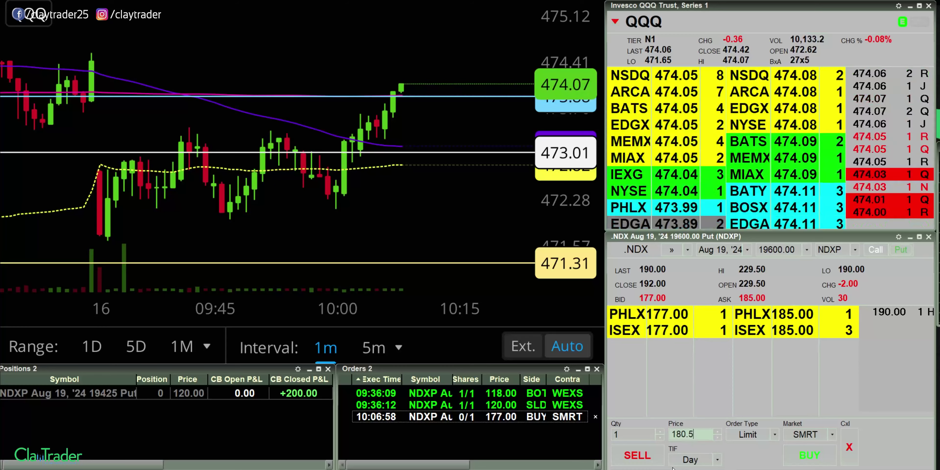
click(641, 458)
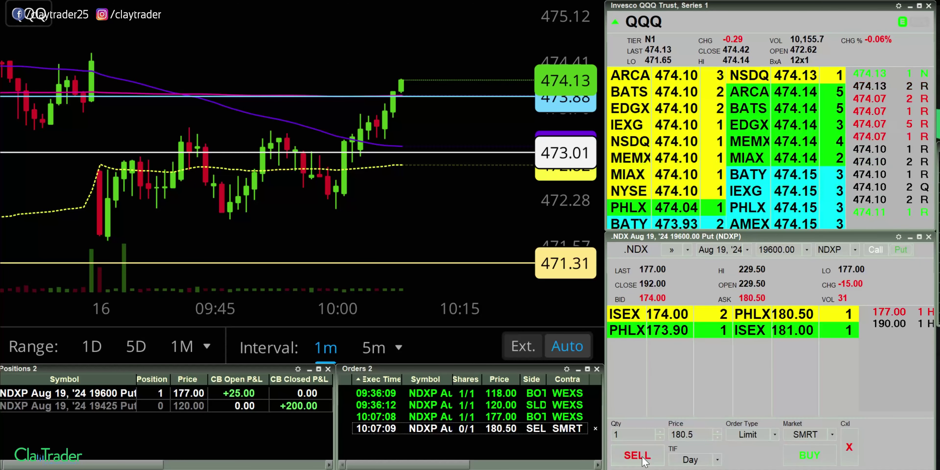